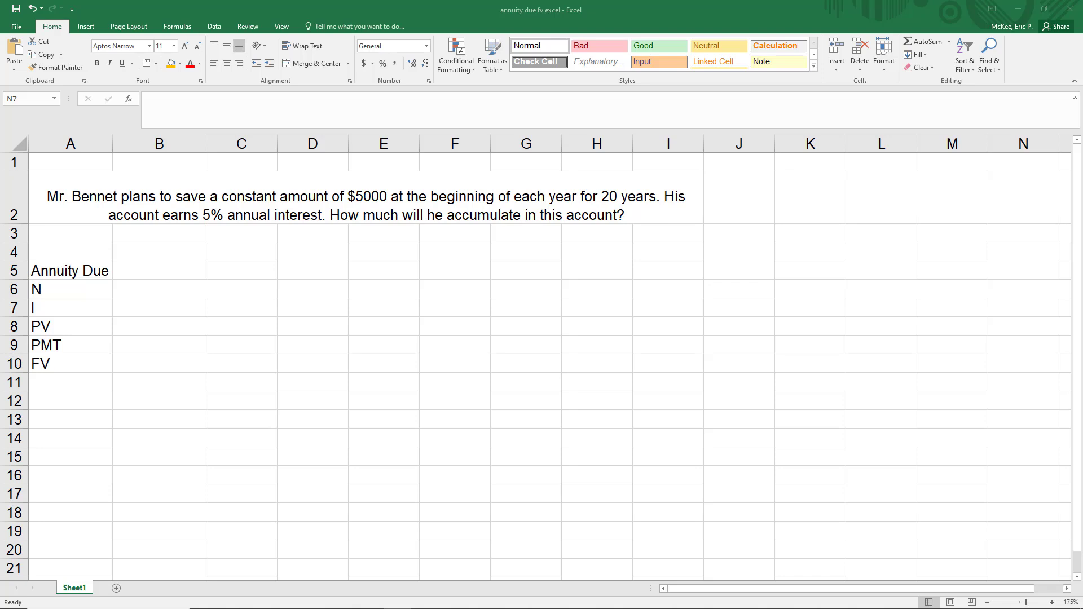
click(90, 162)
mouse_move(90, 162)
mouse_down()
mouse_move(583, 209)
mouse_move(615, 235)
mouse_up()
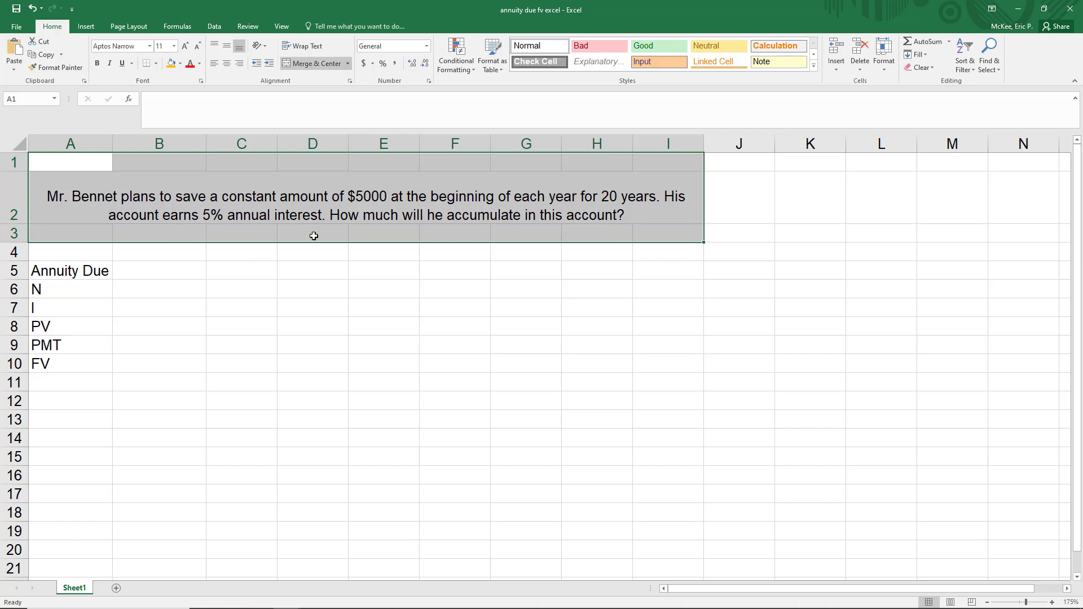
click(140, 206)
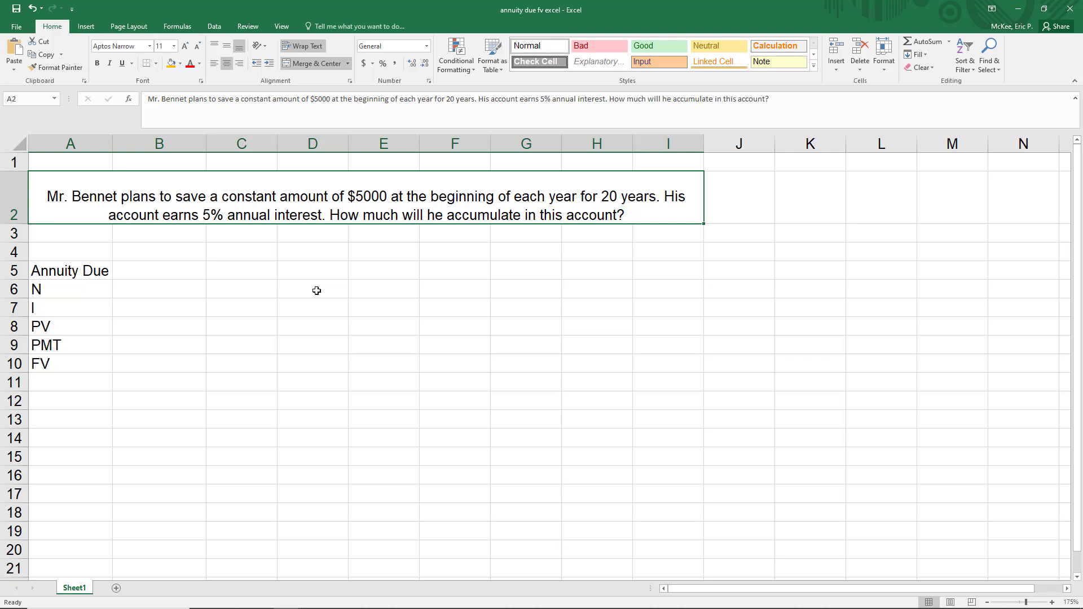
Enter 1 for Annuity Due in B5 and 20 for N in B6.
click(166, 272)
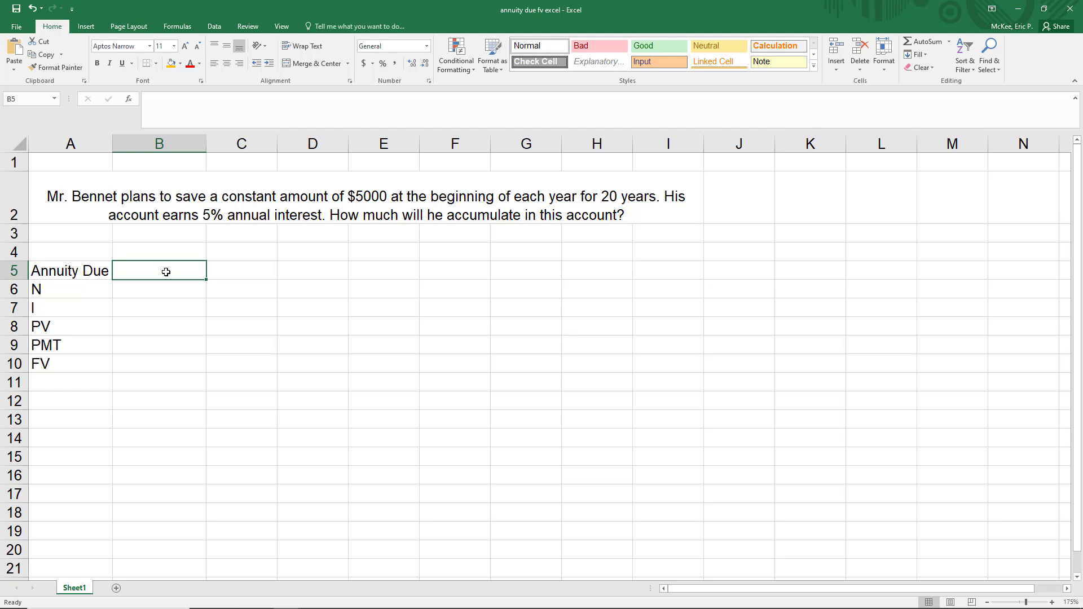
text(1)
key(Return)
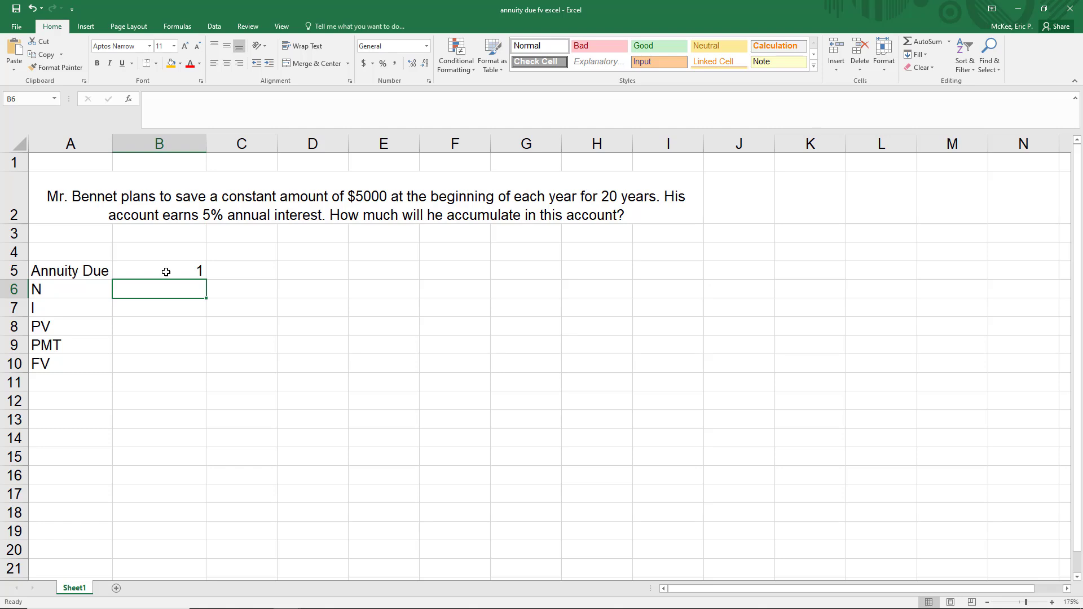
text(20)
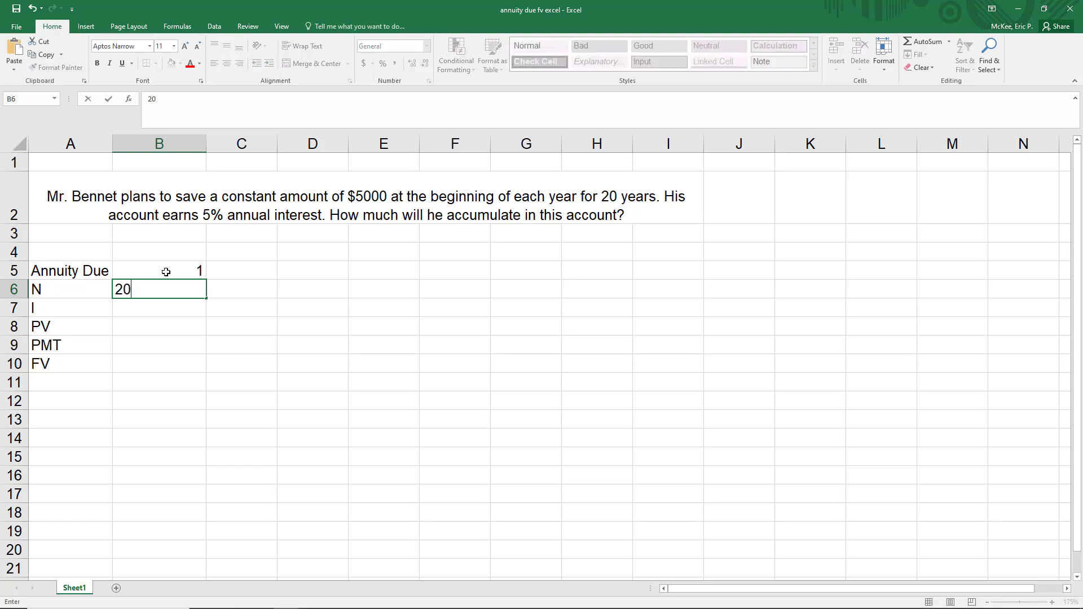
key(Return)
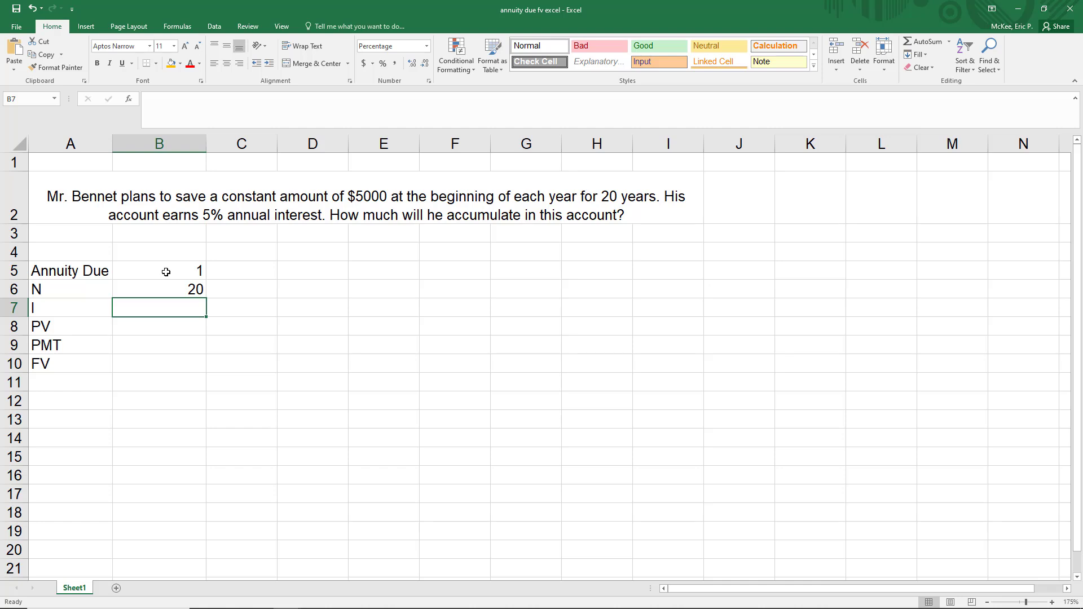
Fill in the rate I as .05, PV as 0 and PMT as 5000 in cells B7 to B9.
text(.05)
key(Return)
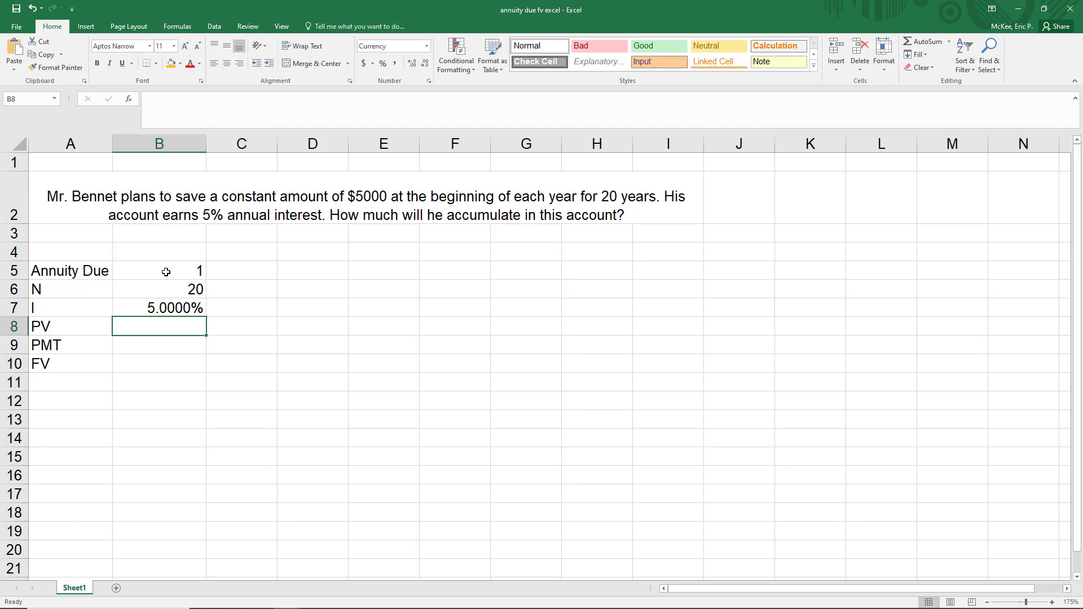
text(0)
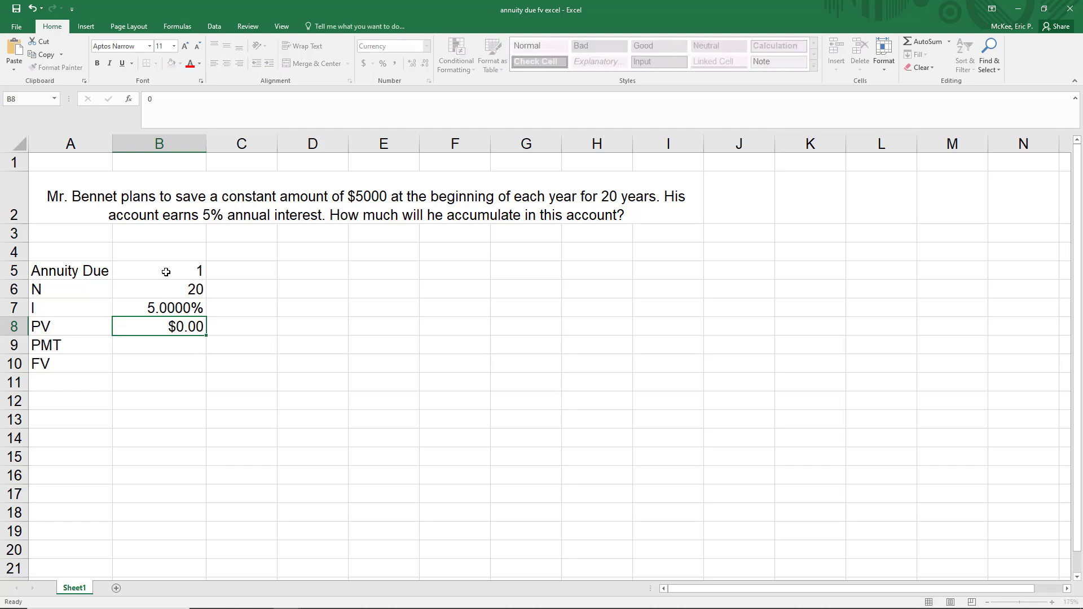
key(Return)
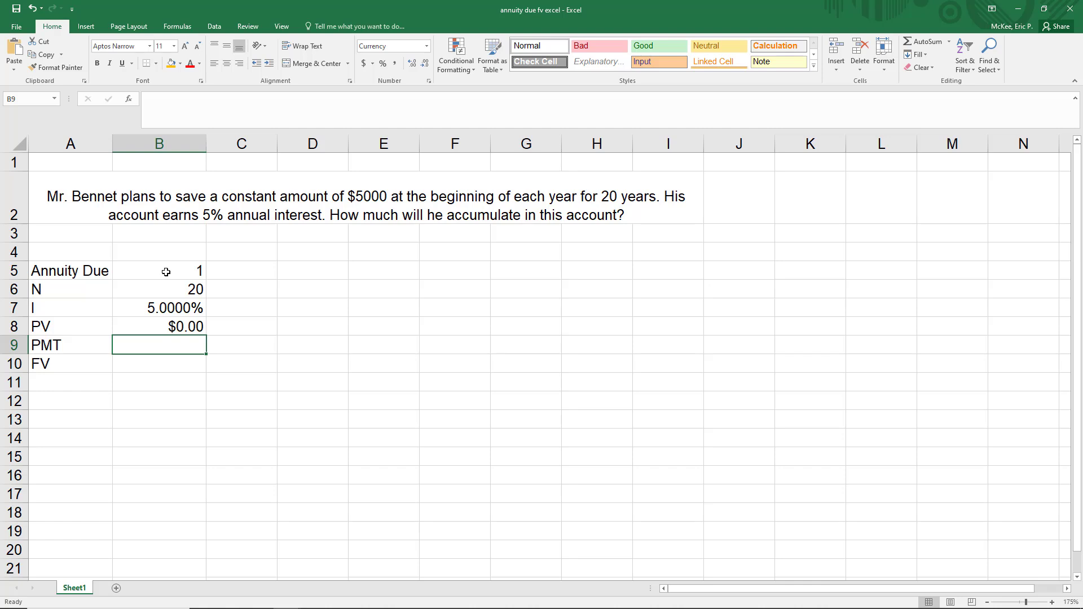
text(5000)
key(Return)
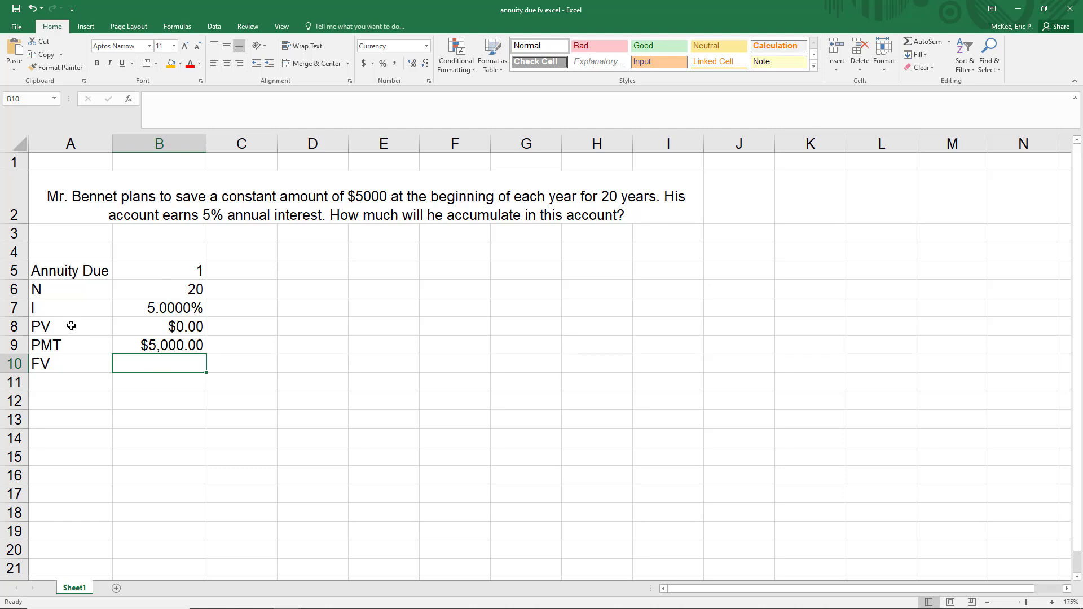
drag(71, 326, 78, 358)
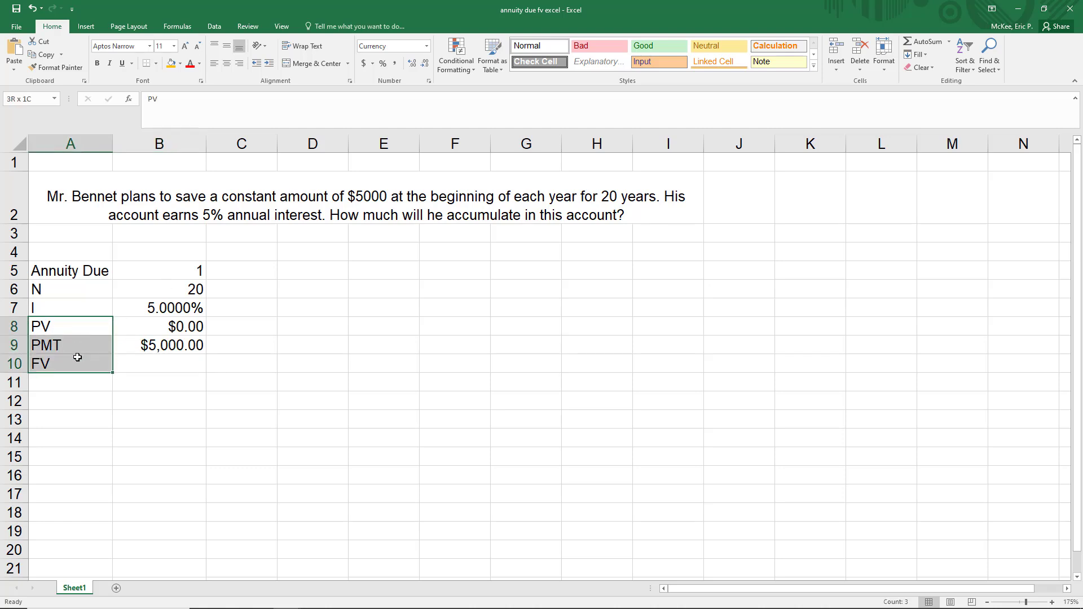
click(77, 358)
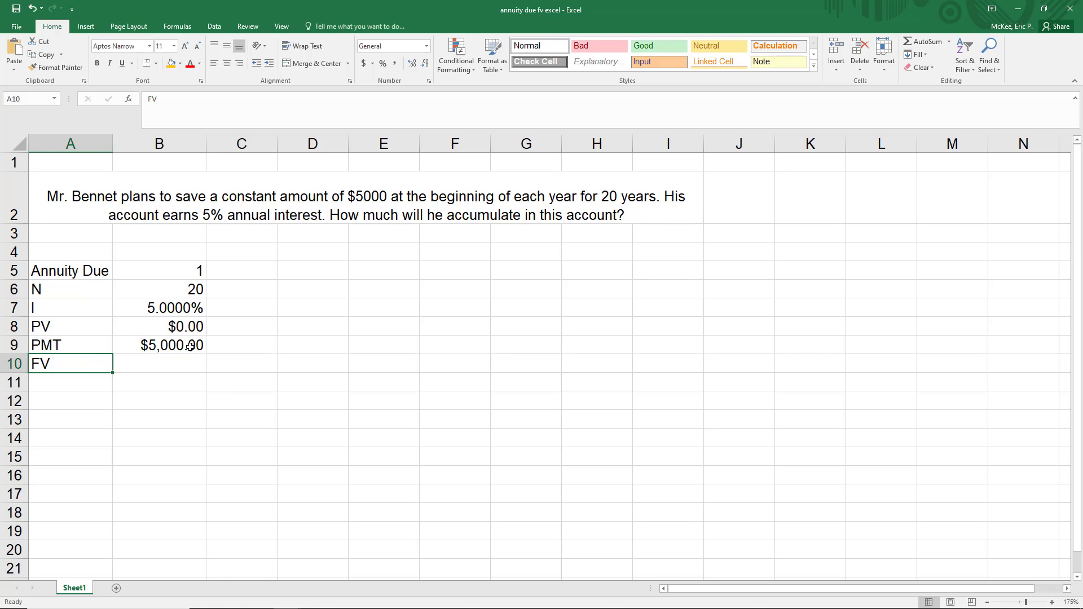
click(98, 342)
drag(87, 332, 155, 330)
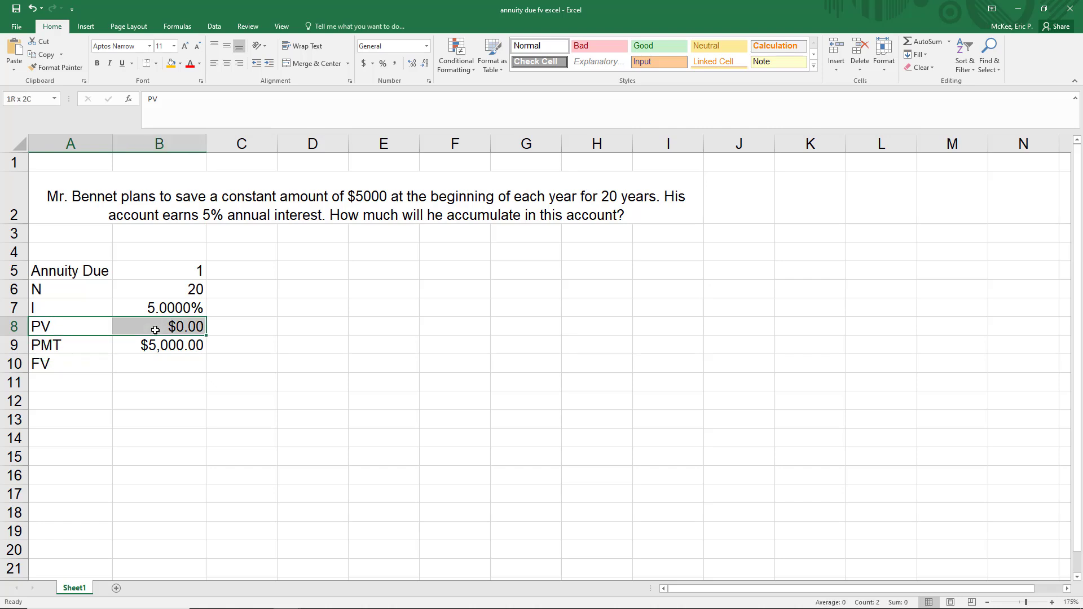
drag(92, 345, 153, 346)
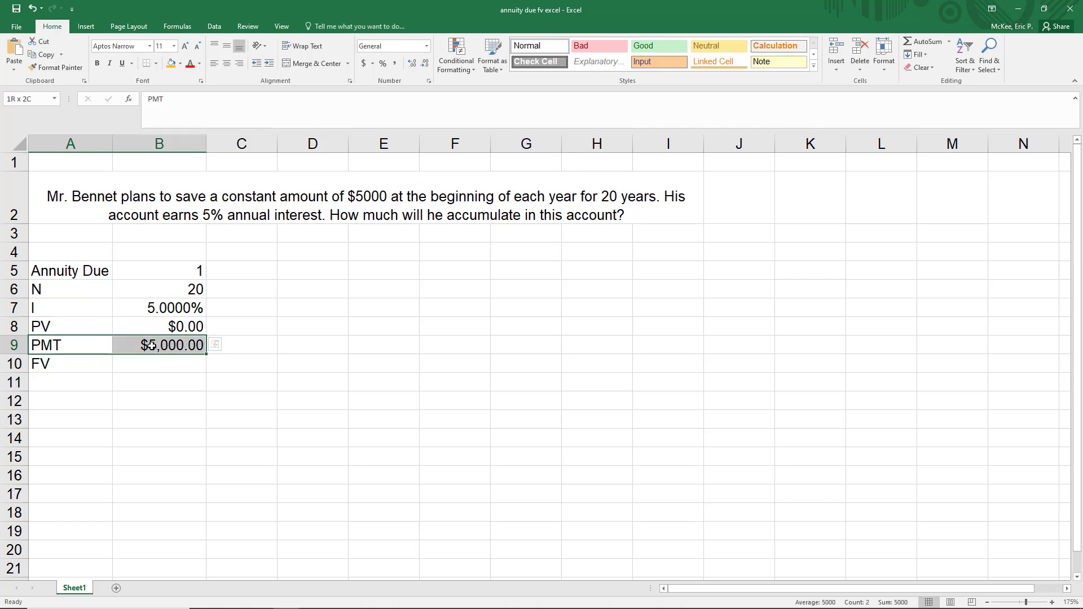
click(128, 348)
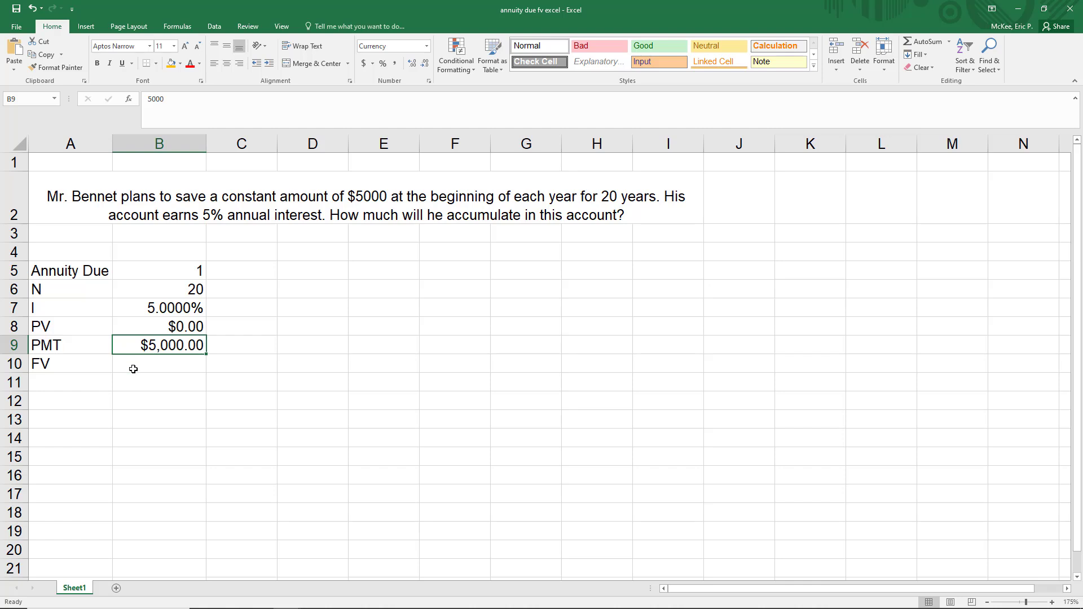
Calculate the future value in B10 with the typed-in values, using the formula =FV(.05,20,5000,0,1).
click(145, 364)
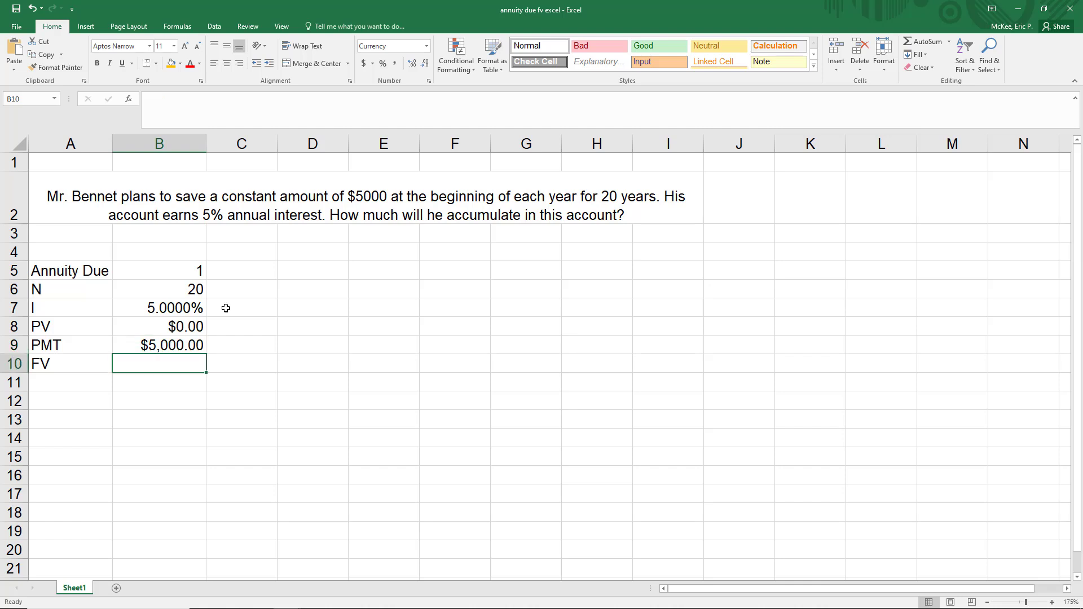
text(=fv)
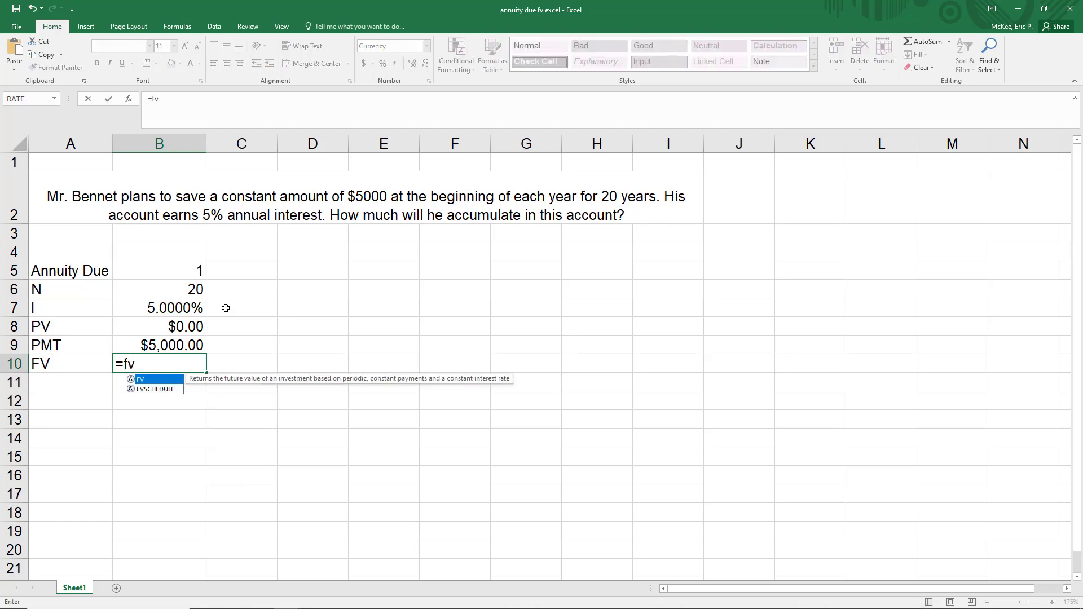
text(()
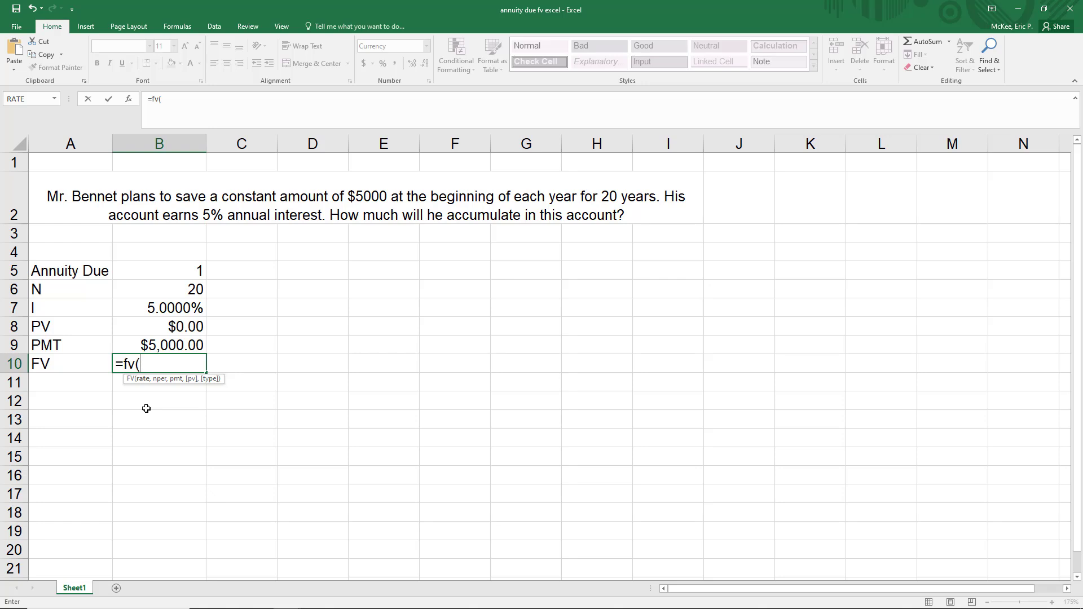
text(.05,)
text(20,)
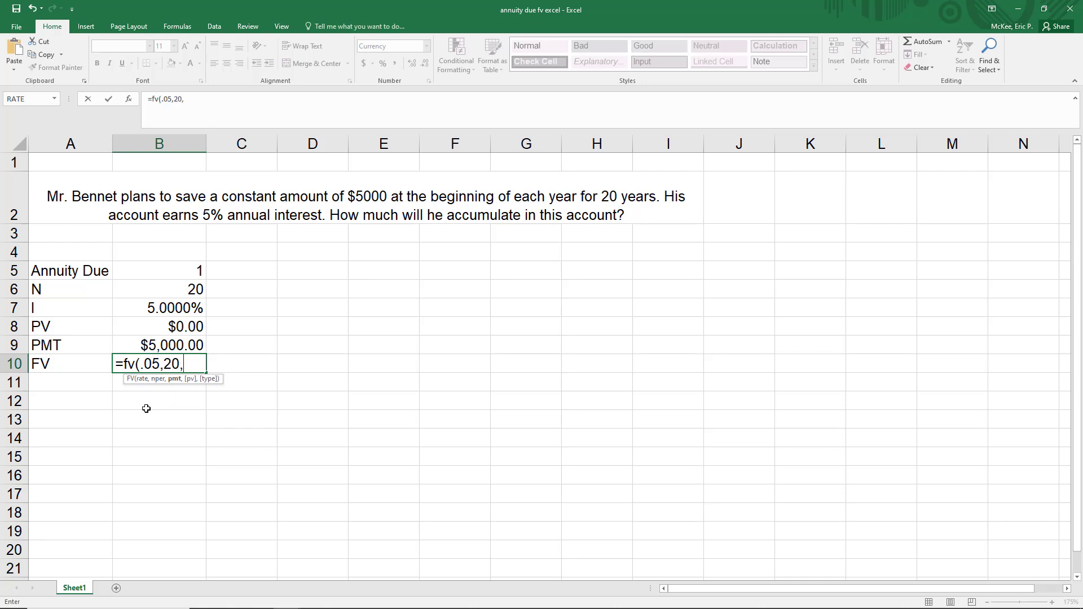
text(5000,0)
text(,)
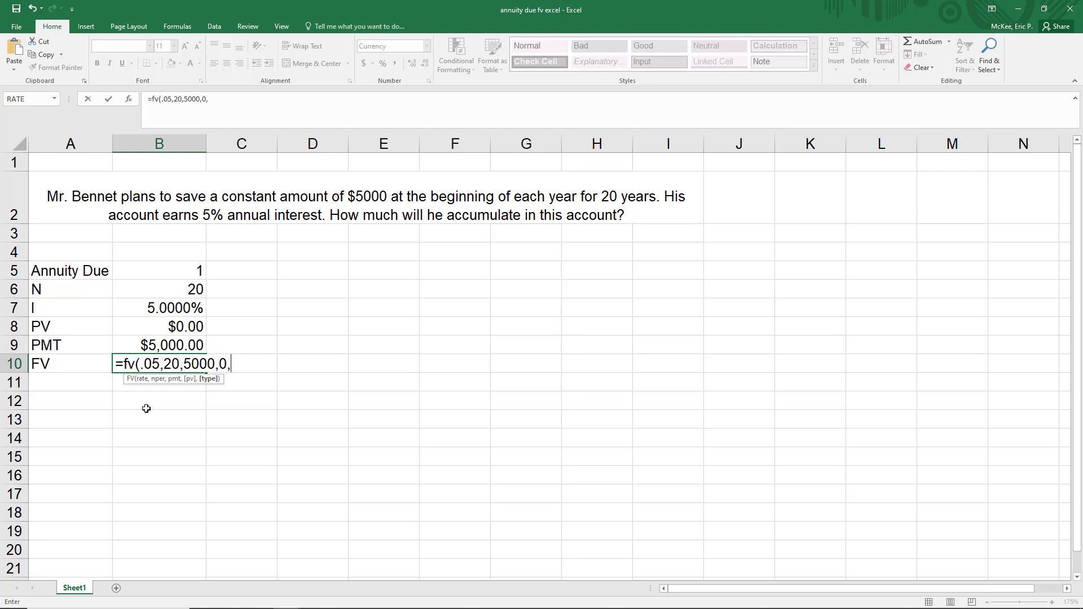
text(1)
text())
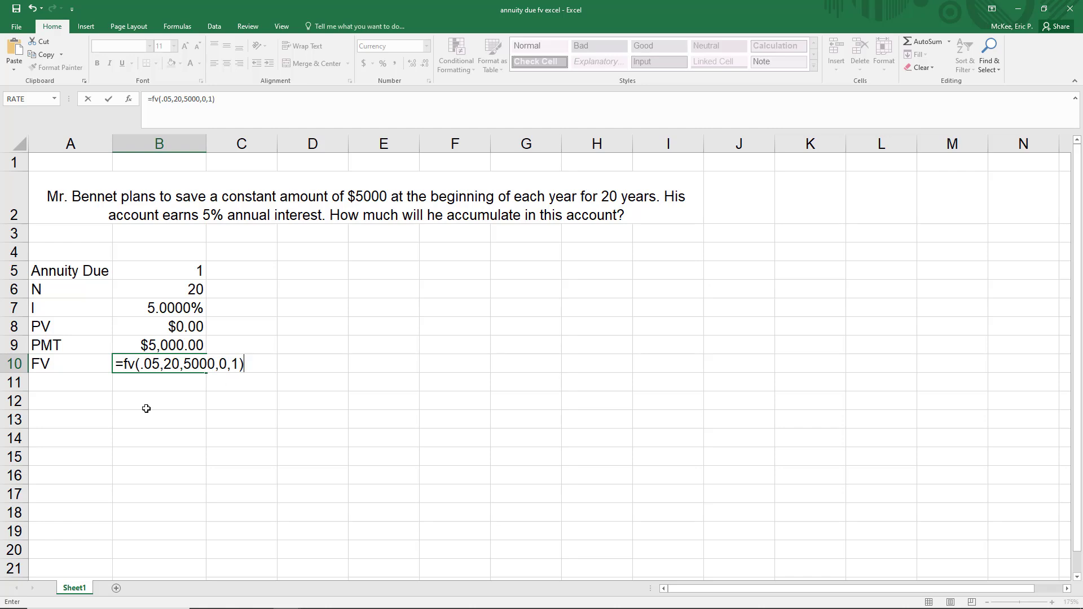
key(Return)
key(Up)
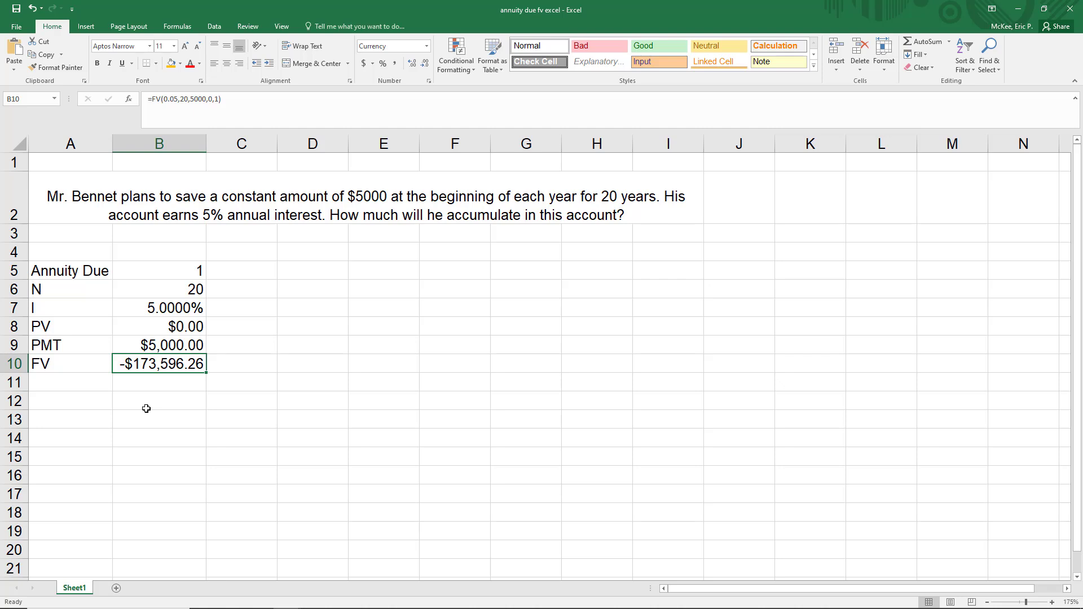
Replace the fixed arguments of the B10 formula with cell references so it reads =FV(B7,B6,B9,B8,B5).
click(219, 99)
drag(219, 100, 163, 99)
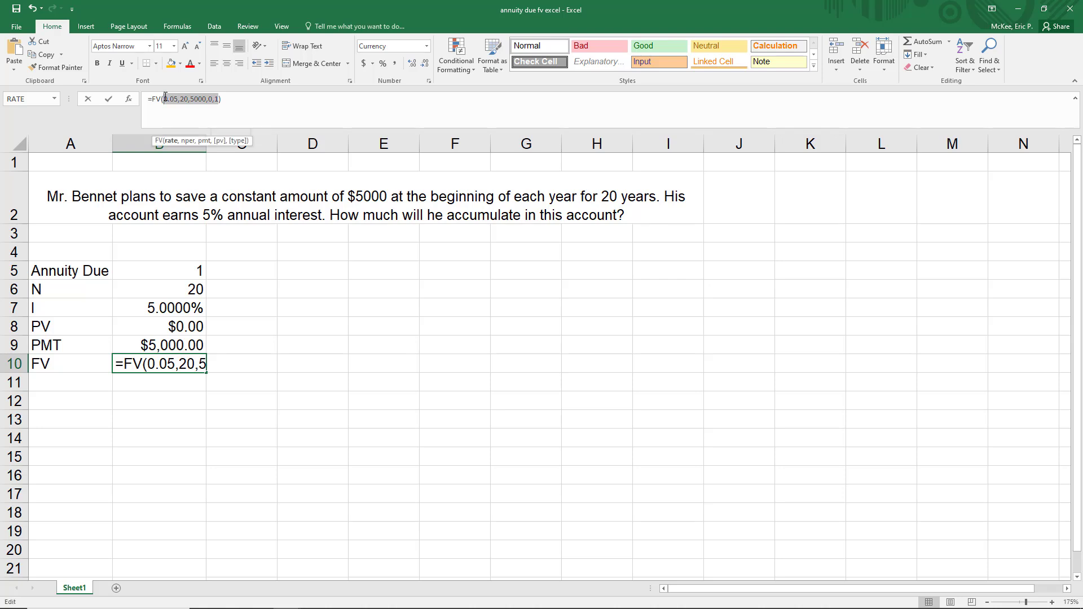
key(BackSpace)
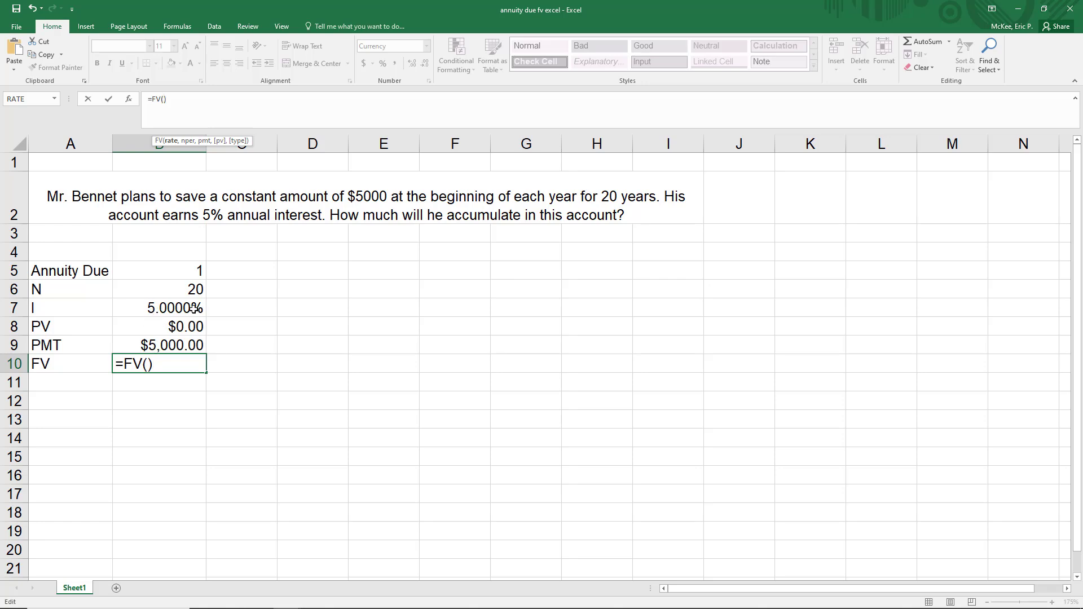
text(b7)
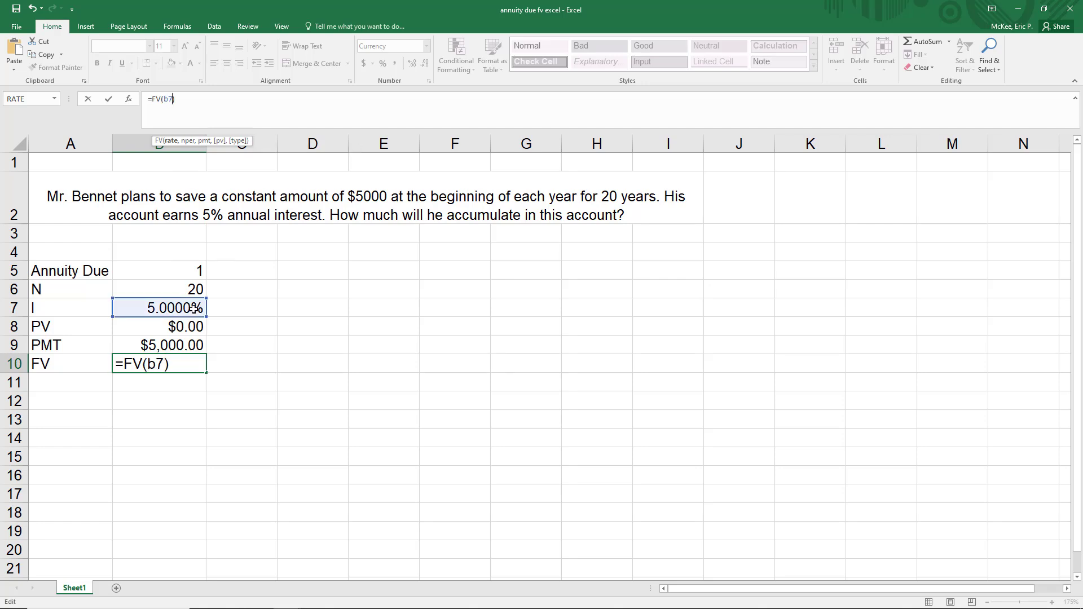
text(,)
click(170, 290)
text(,)
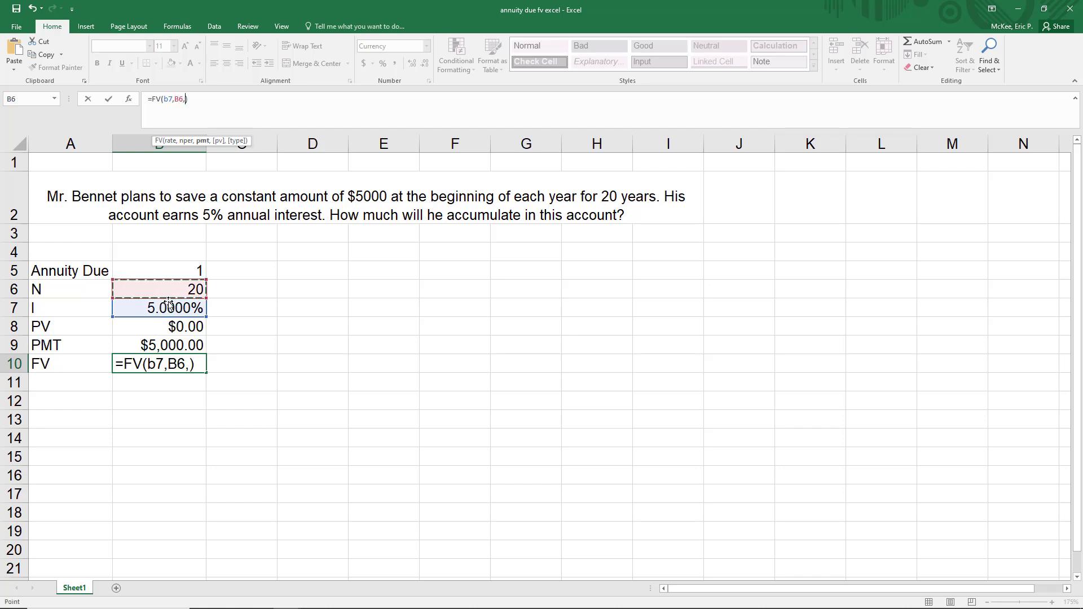
click(154, 345)
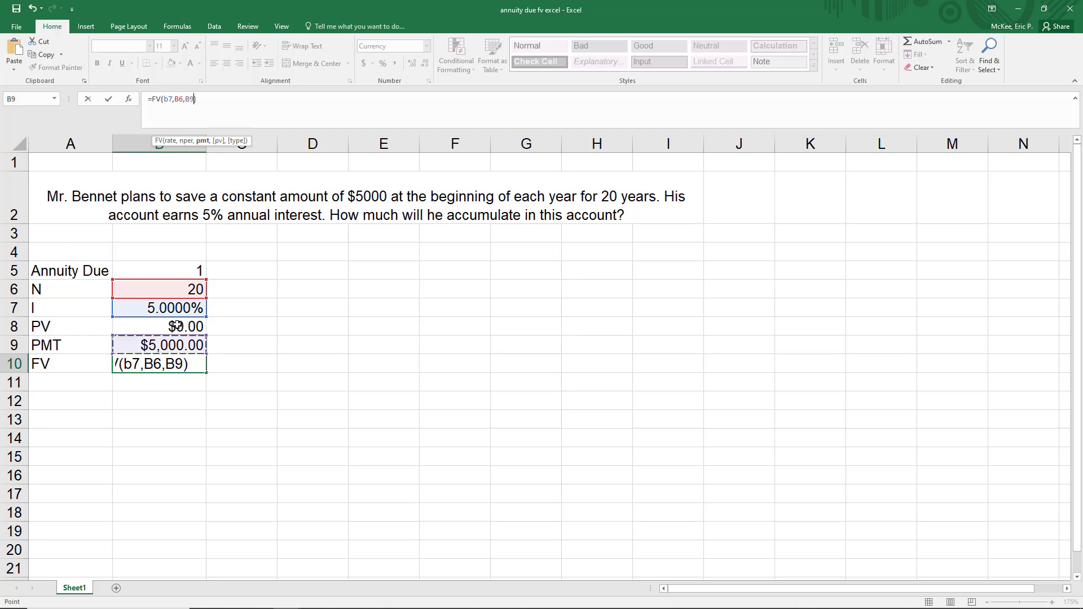
text(,)
click(151, 329)
text(,)
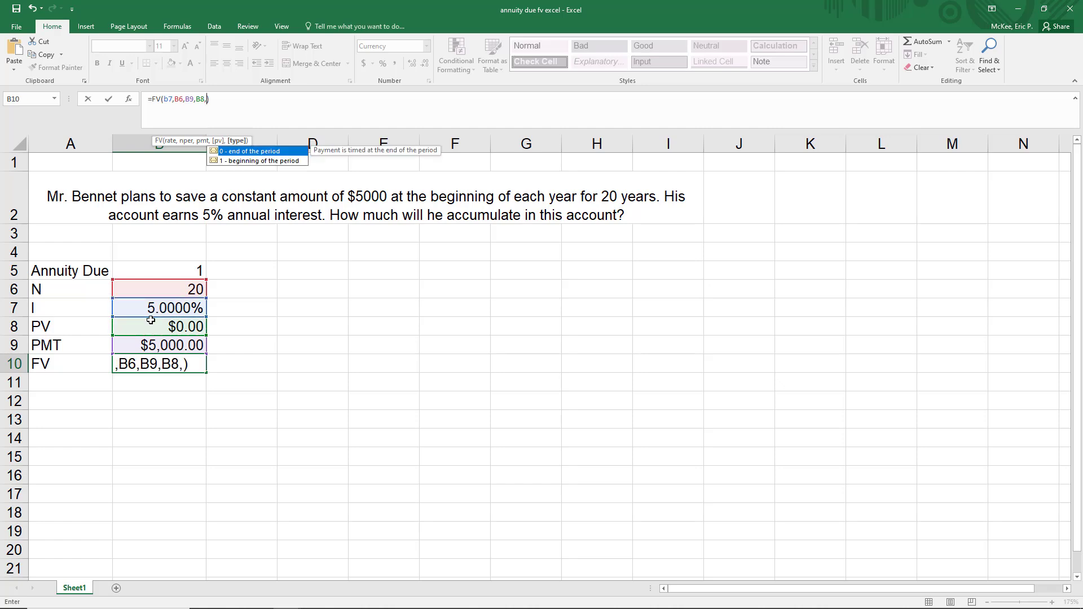
click(157, 269)
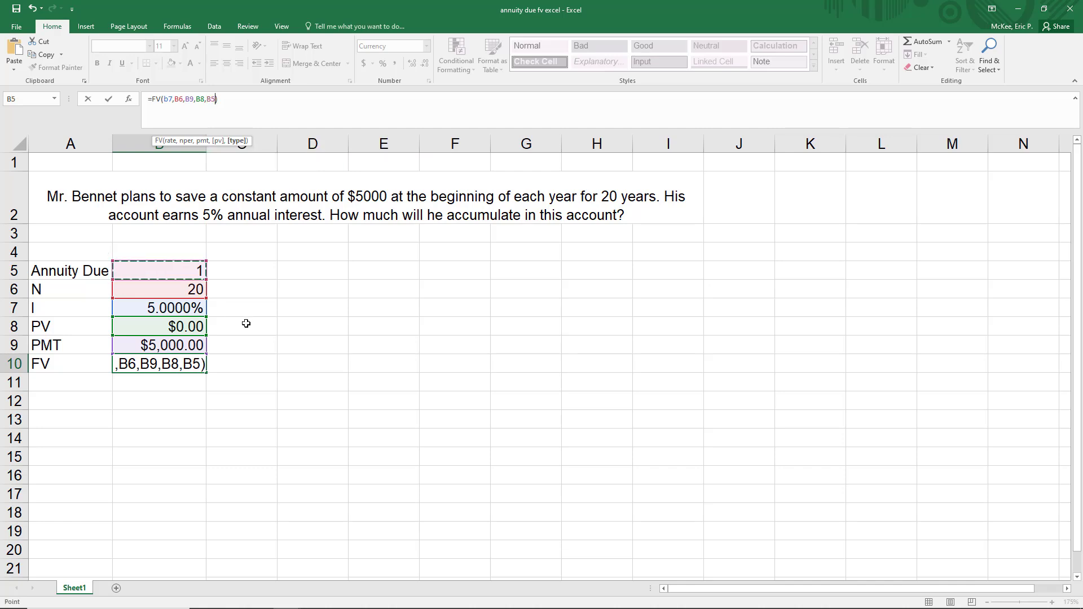
key(Return)
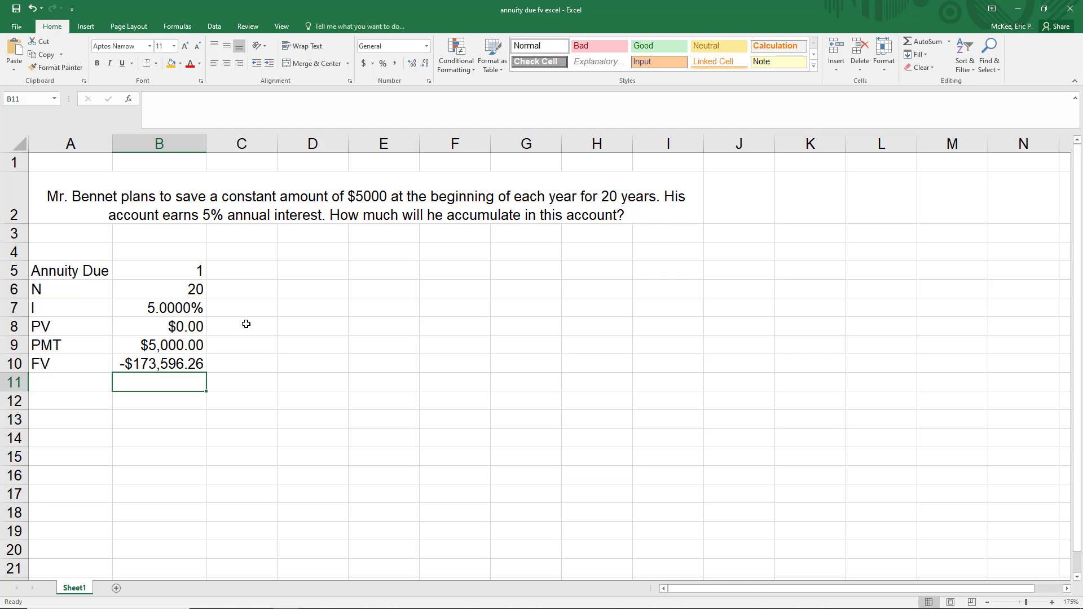
mouse_move(178, 348)
mouse_down()
mouse_move(183, 273)
mouse_move(182, 341)
mouse_up()
click(173, 364)
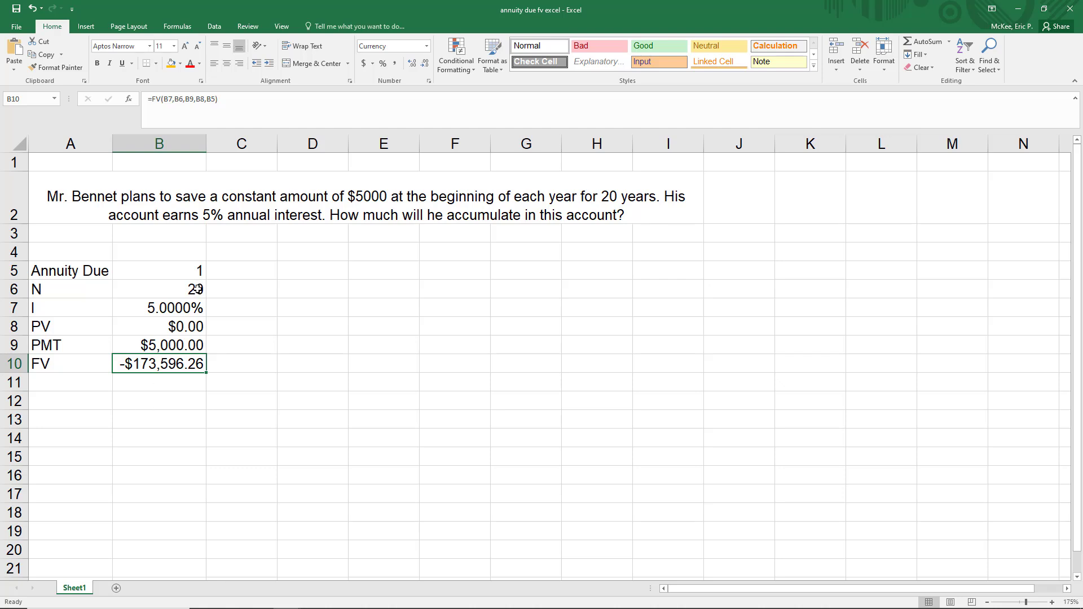
drag(196, 289, 197, 343)
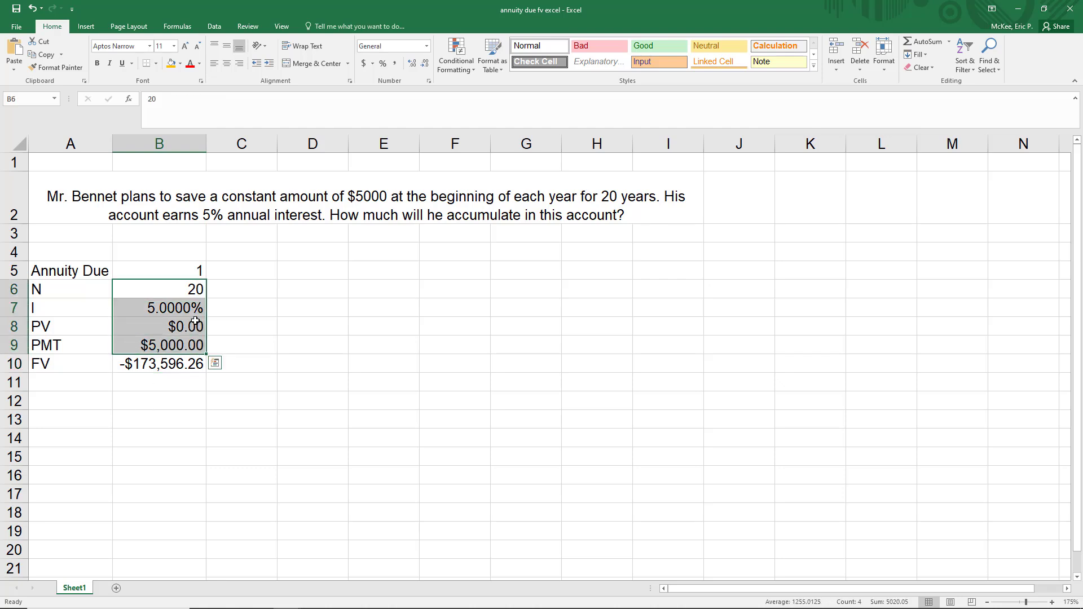
Set the Annuity Due value in B5 to 0 and select the recalculated FV cell.
click(193, 272)
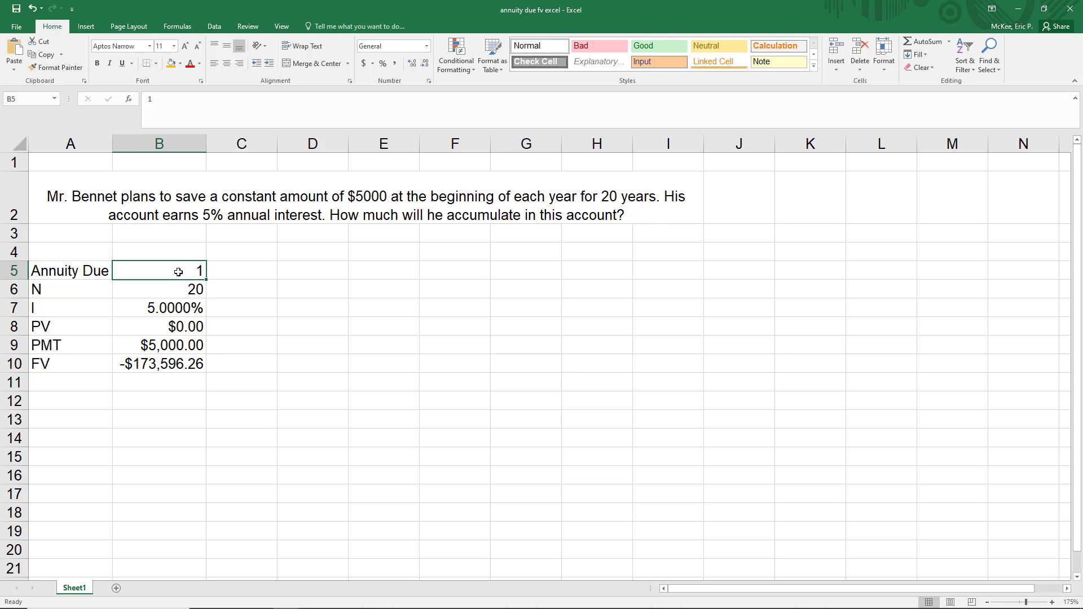
text(0)
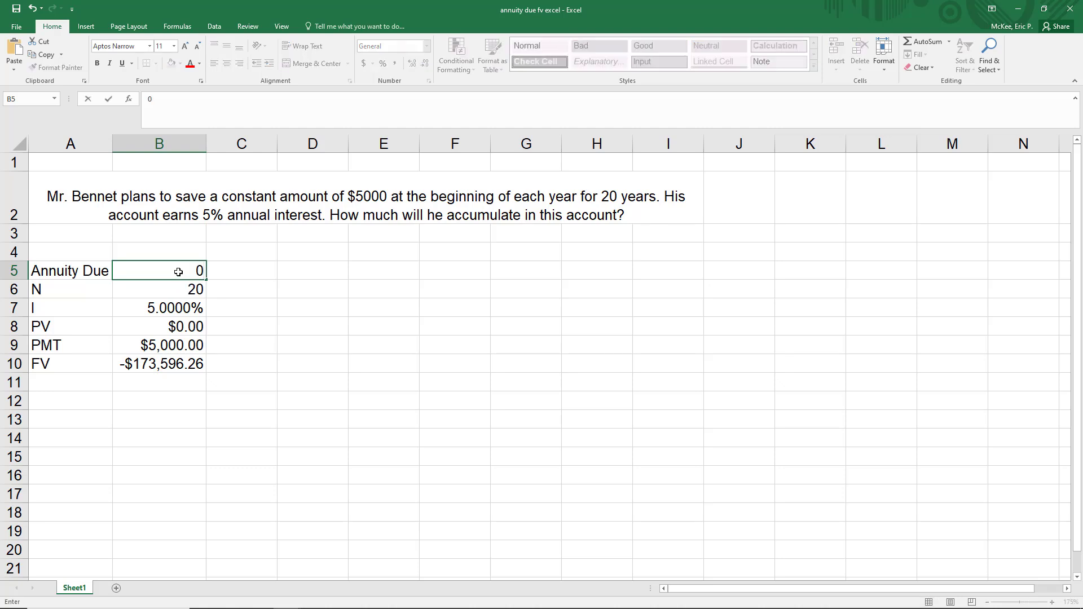
key(Return)
click(159, 366)
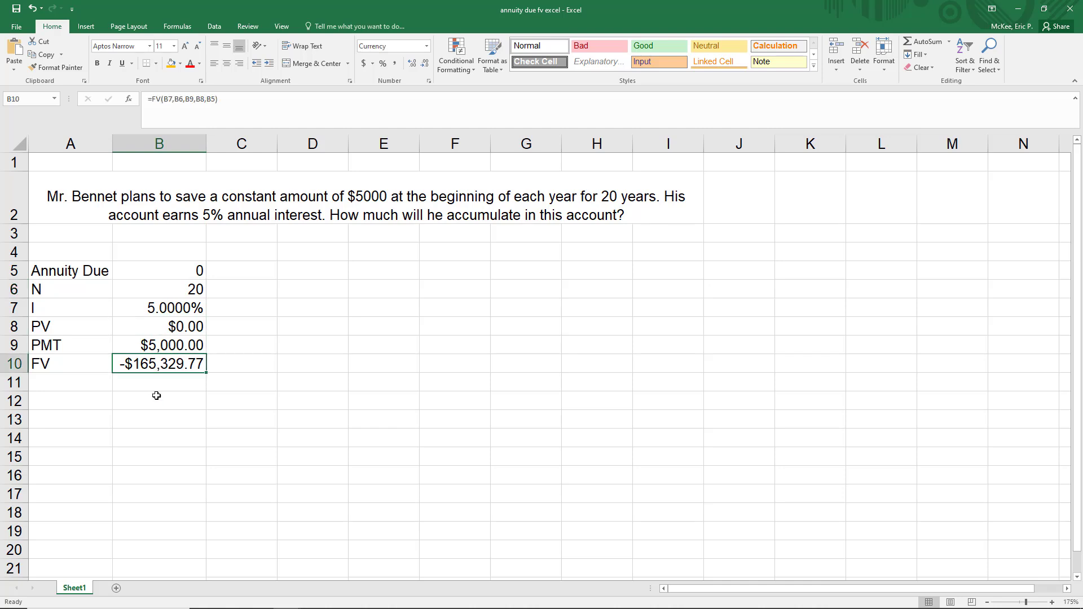